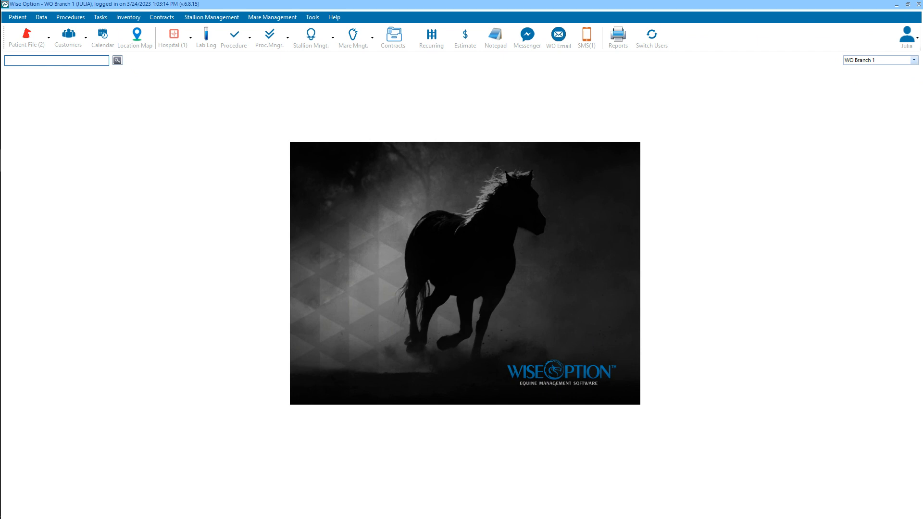
# Generate the Production Report for all practices with the record hierarchy set to Show All.
pyautogui.click(619, 38)
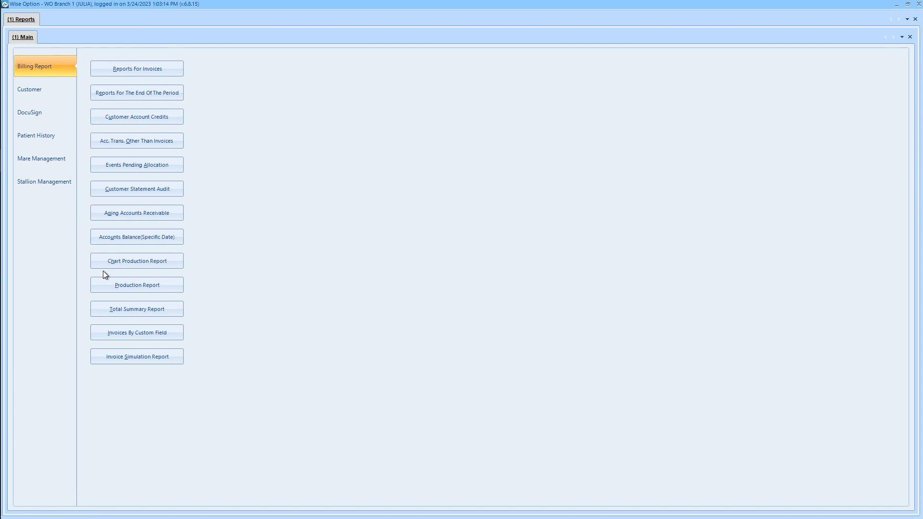
pyautogui.click(135, 290)
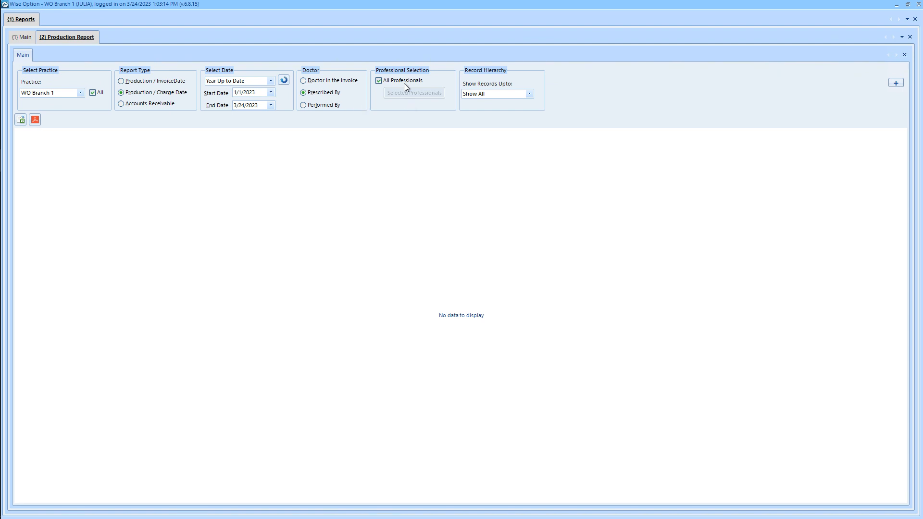
pyautogui.click(529, 93)
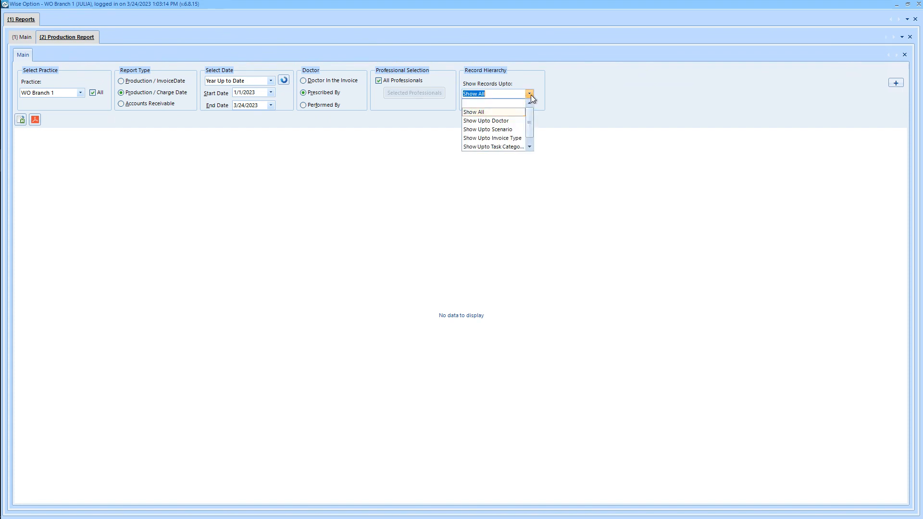
pyautogui.click(476, 112)
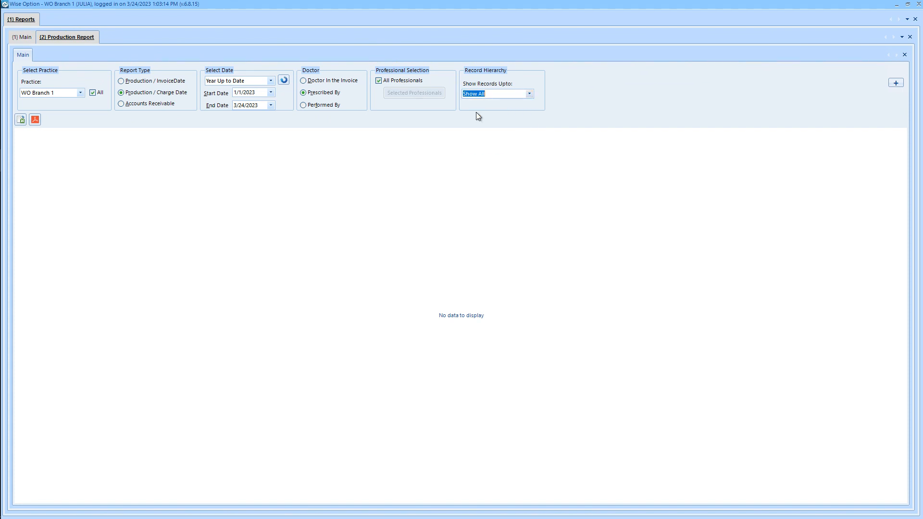
pyautogui.click(285, 81)
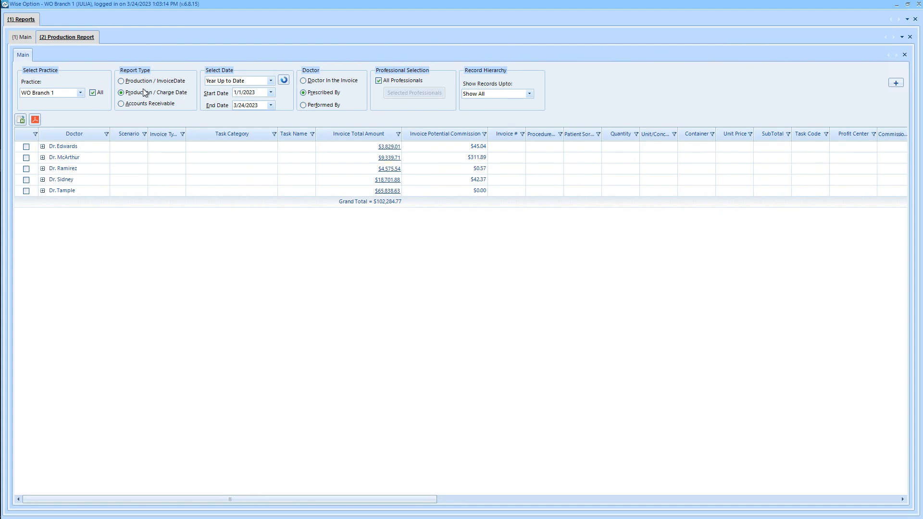
# Expand the first listed doctor's Regular Hours scenario and its Ambulatory invoice type down to the task categories.
pyautogui.click(74, 160)
pyautogui.click(44, 169)
pyautogui.click(42, 151)
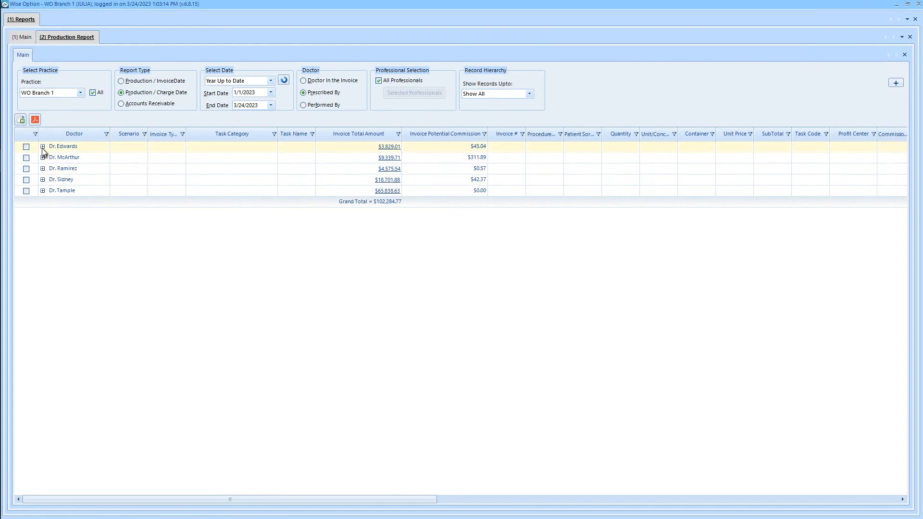
pyautogui.click(43, 147)
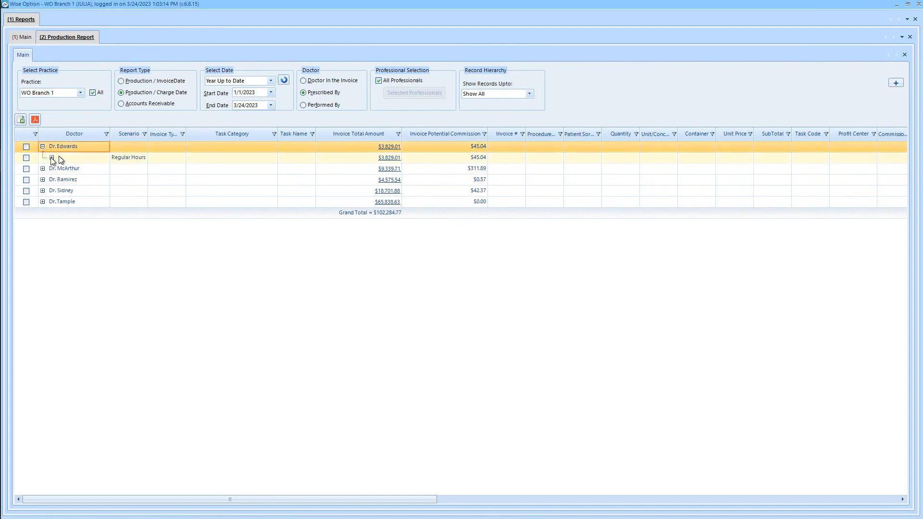
pyautogui.click(52, 158)
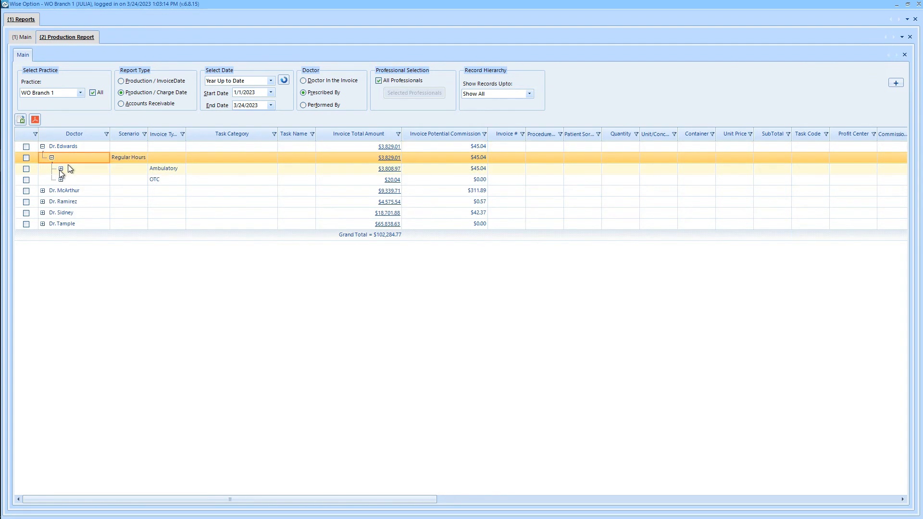
pyautogui.click(61, 168)
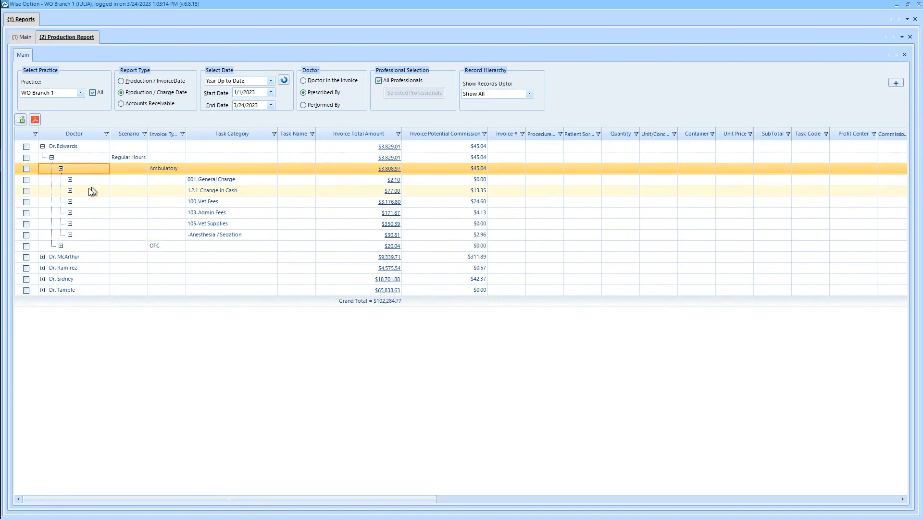
# Mark the whole Ambulatory group, expand 001-General Charge down to the Drug H invoice line, and unmark the group again.
pyautogui.click(26, 169)
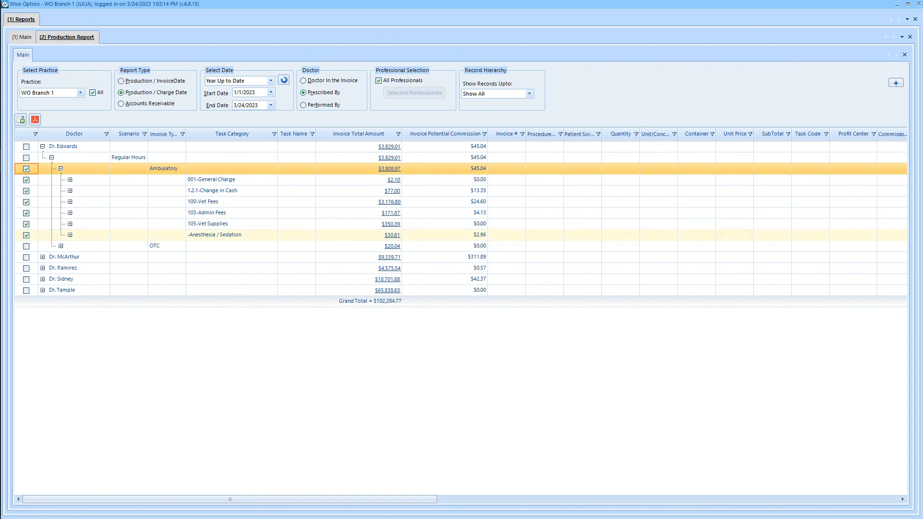
pyautogui.click(70, 180)
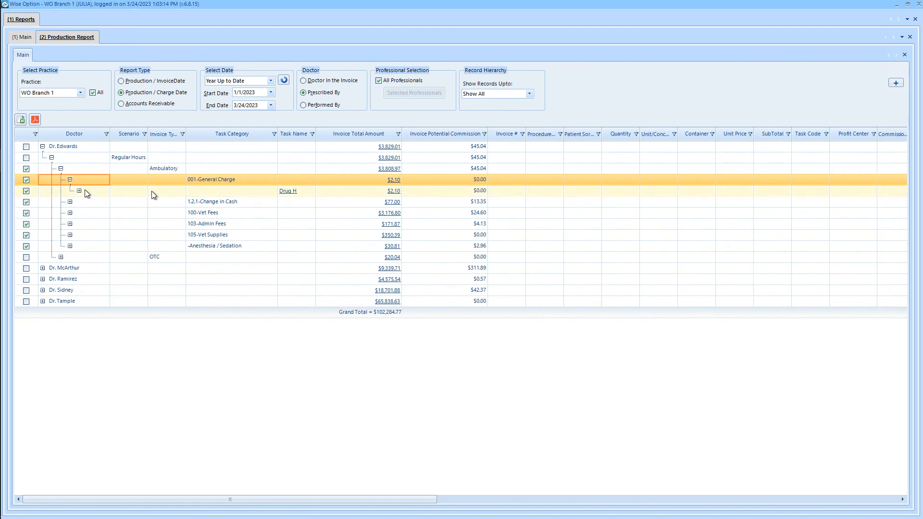
pyautogui.click(79, 190)
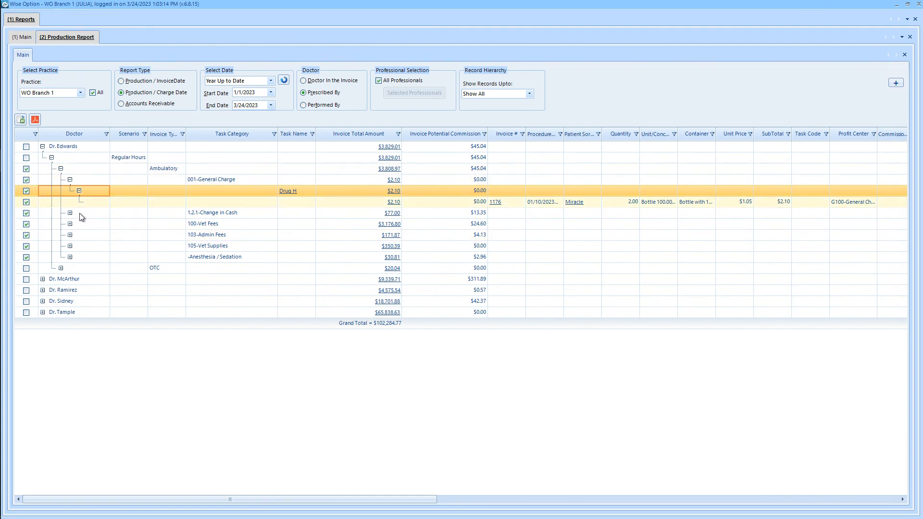
pyautogui.click(27, 169)
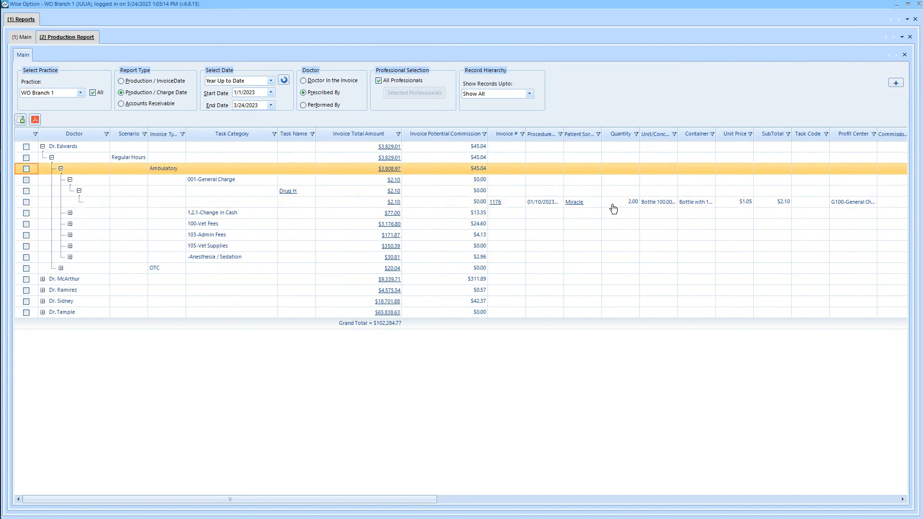
# Change the prescribing doctor of Miracle's Drug H charge from the first to the third listed doctor and refresh the report.
pyautogui.moveTo(33, 204)
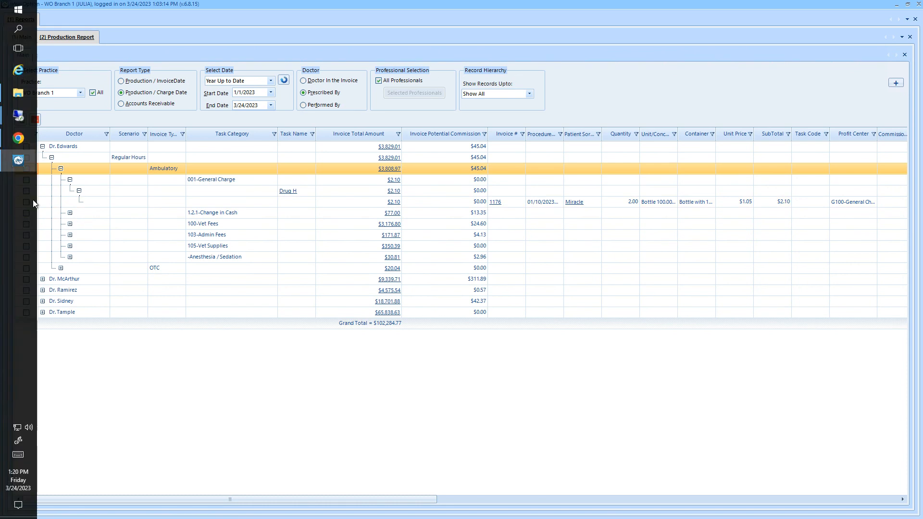
pyautogui.click(25, 205)
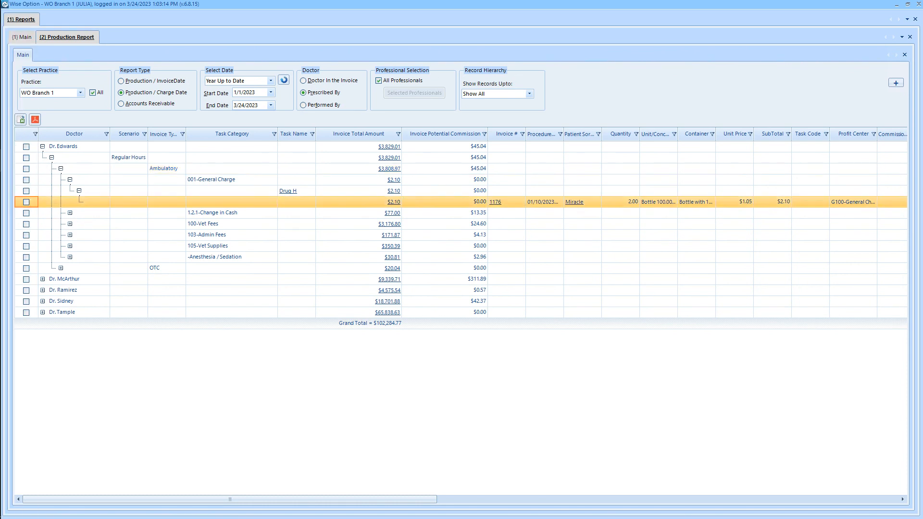
pyautogui.rightClick(26, 202)
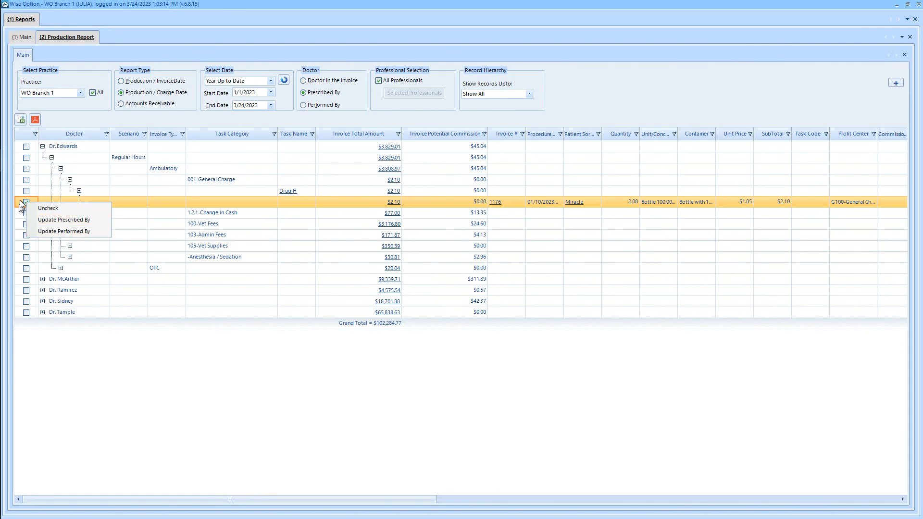
pyautogui.click(81, 219)
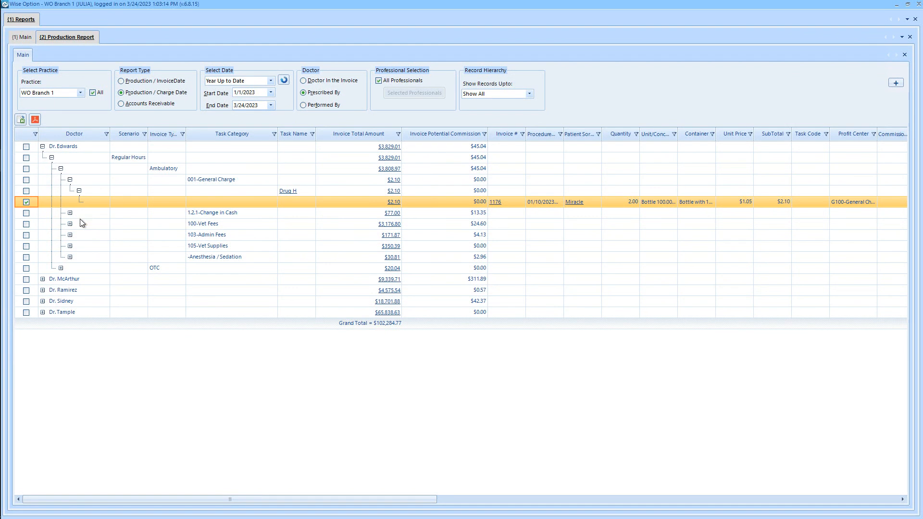
pyautogui.click(508, 263)
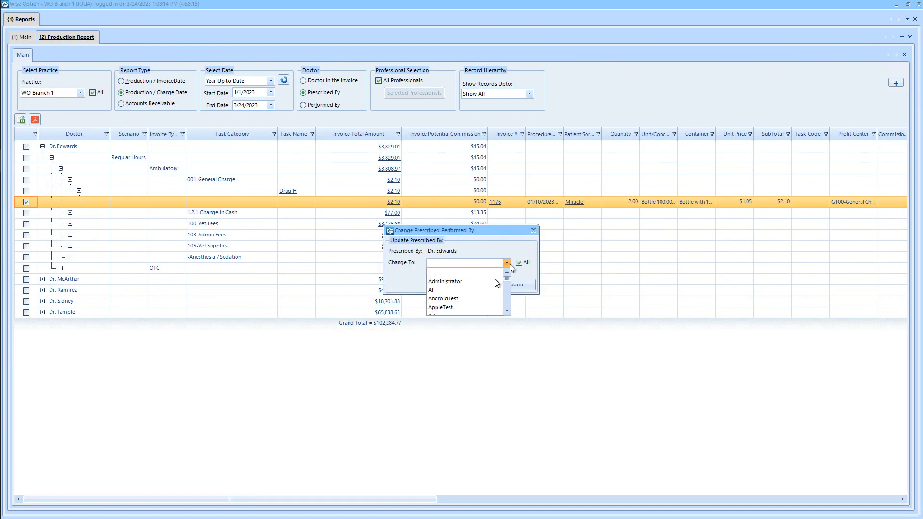
pyautogui.scroll(-3, 507, 311)
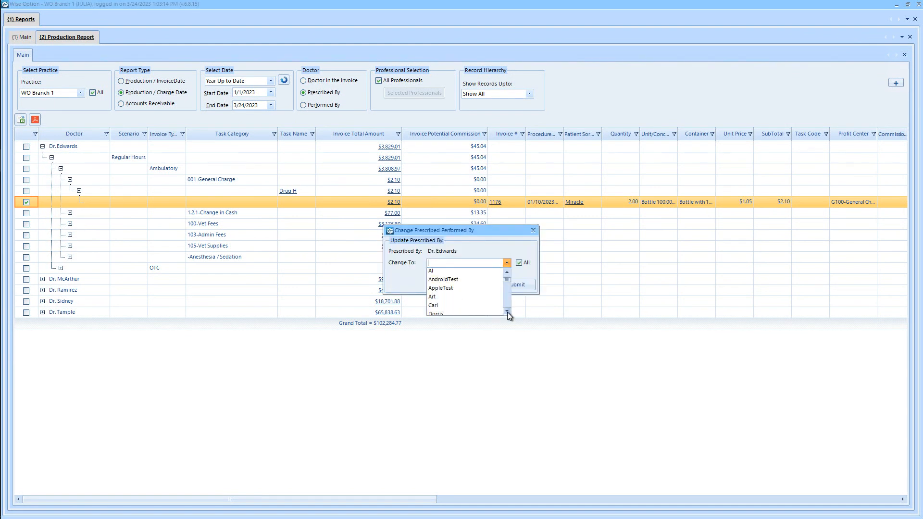
pyautogui.click(488, 302)
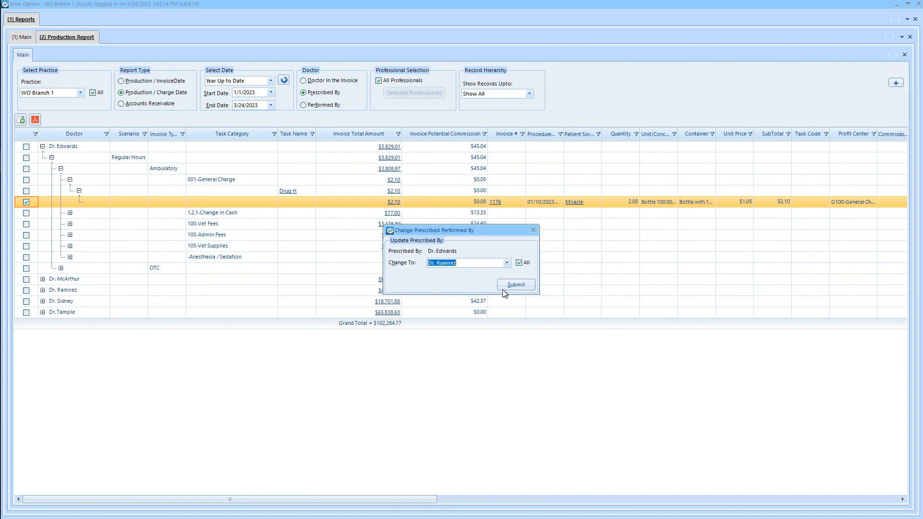
pyautogui.click(512, 284)
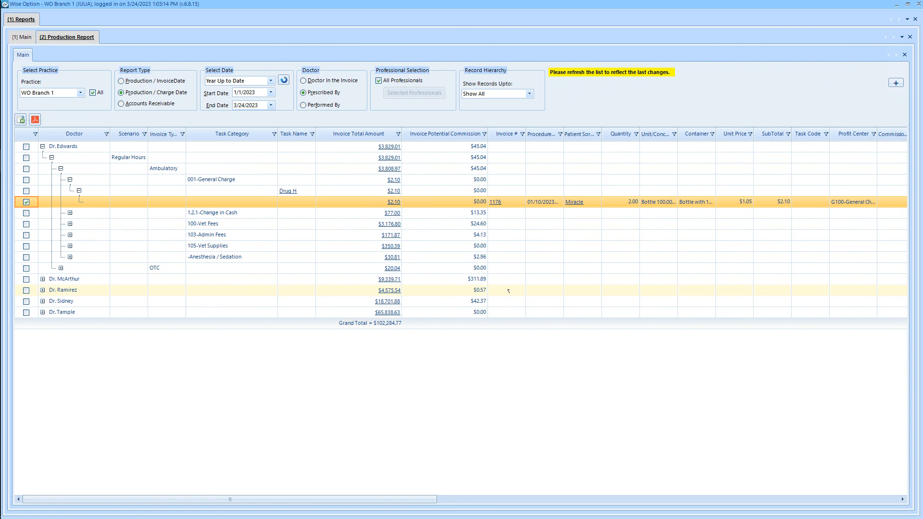
pyautogui.click(283, 80)
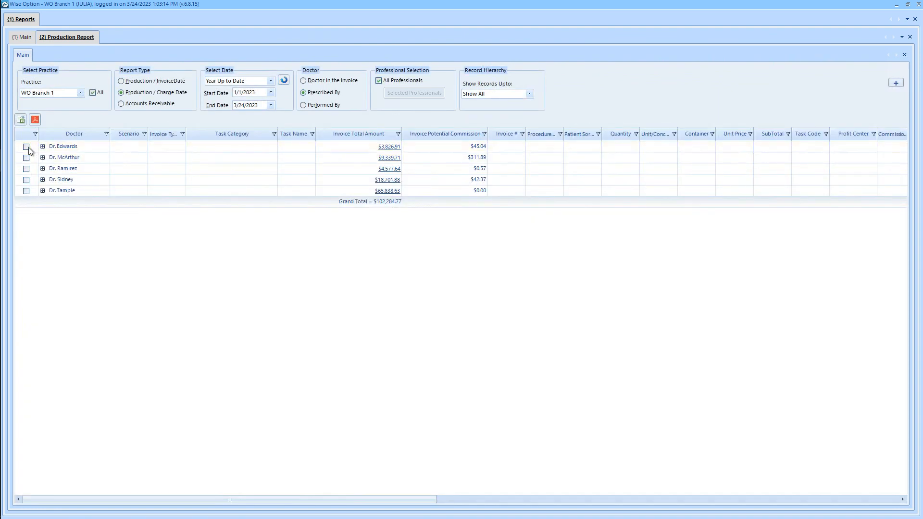
# Check the task categories under the first listed doctor's Regular Hours, Ambulatory group in the refreshed report.
pyautogui.click(43, 147)
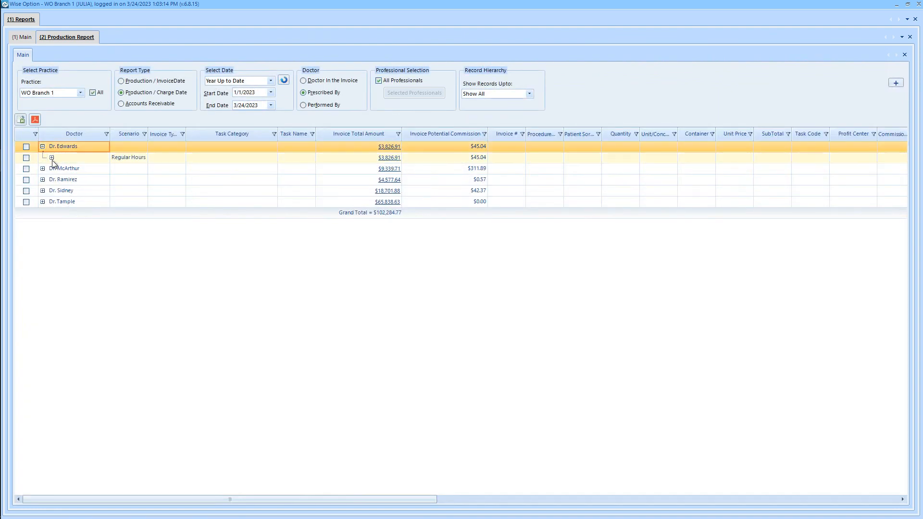
pyautogui.click(52, 157)
pyautogui.click(60, 171)
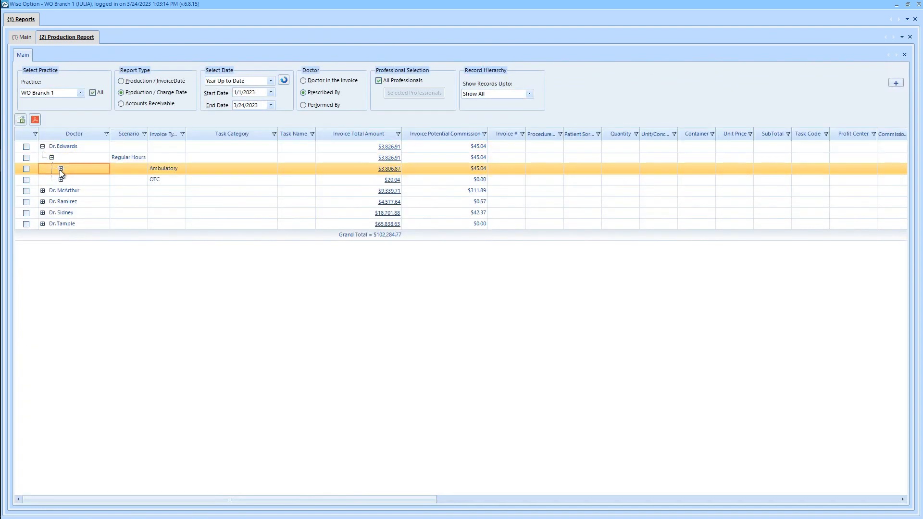
pyautogui.click(61, 168)
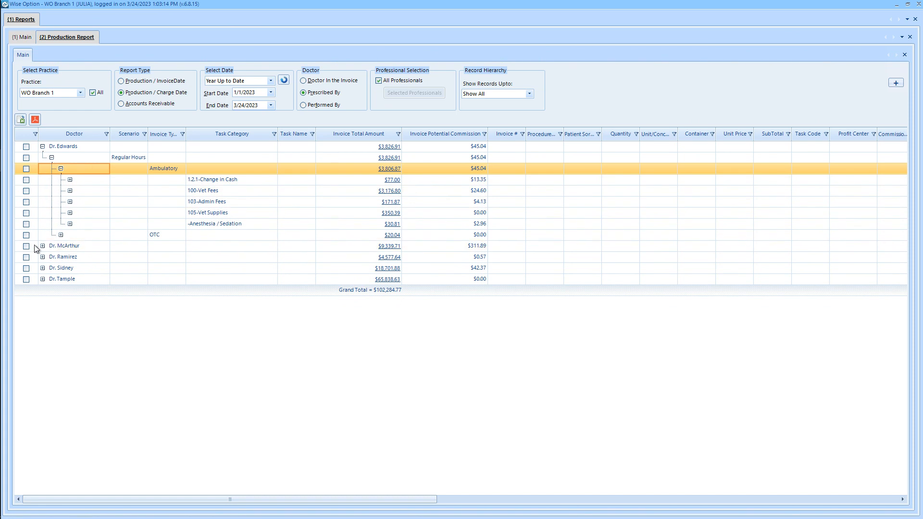
# Expand the third listed doctor's Regular Hours, Ambulatory, 001-General Charge branch down to the individual Drug H charges.
pyautogui.click(42, 257)
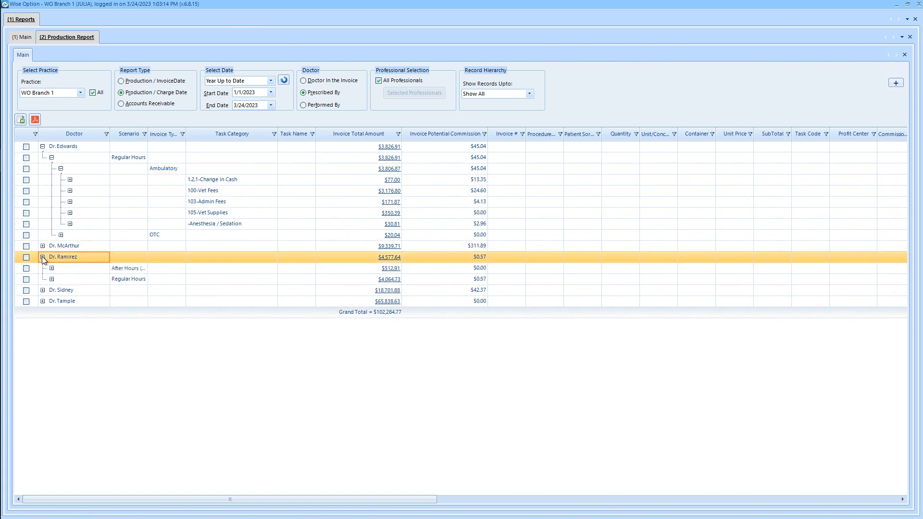
pyautogui.click(52, 279)
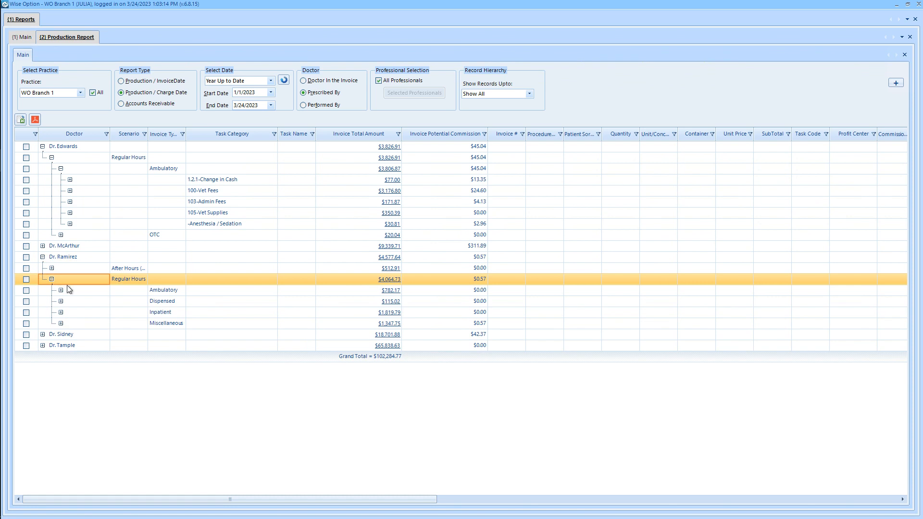
pyautogui.click(60, 290)
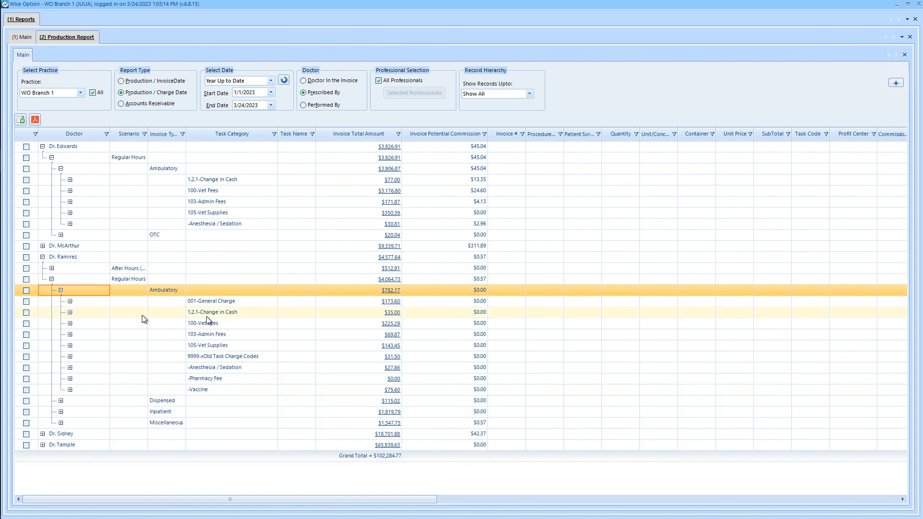
pyautogui.click(70, 301)
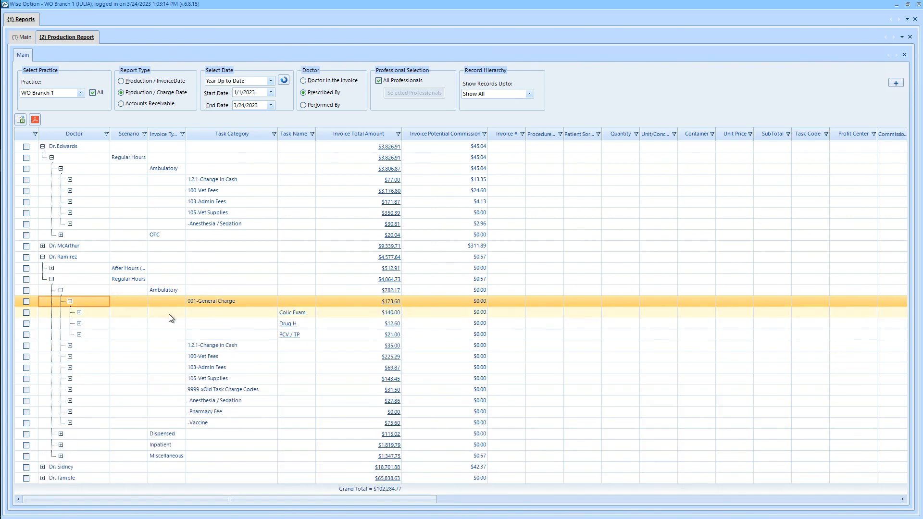
pyautogui.click(79, 324)
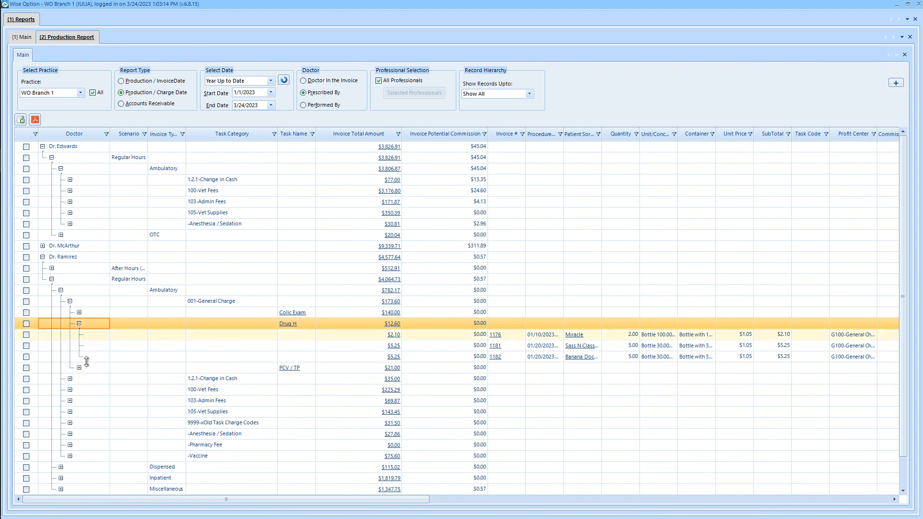
# Mark the three individual Drug H charges and the PCV / TP task under the third listed doctor's 001-General Charge category.
pyautogui.click(26, 334)
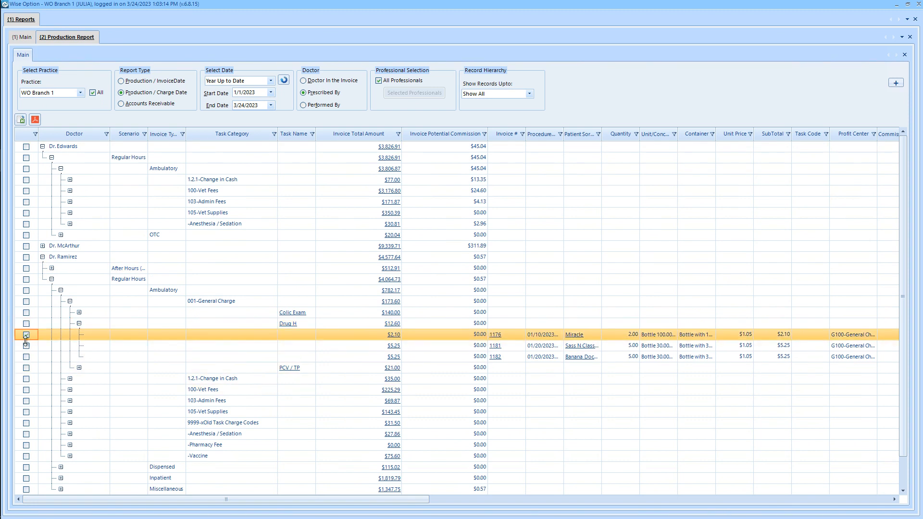
pyautogui.click(26, 346)
pyautogui.click(26, 358)
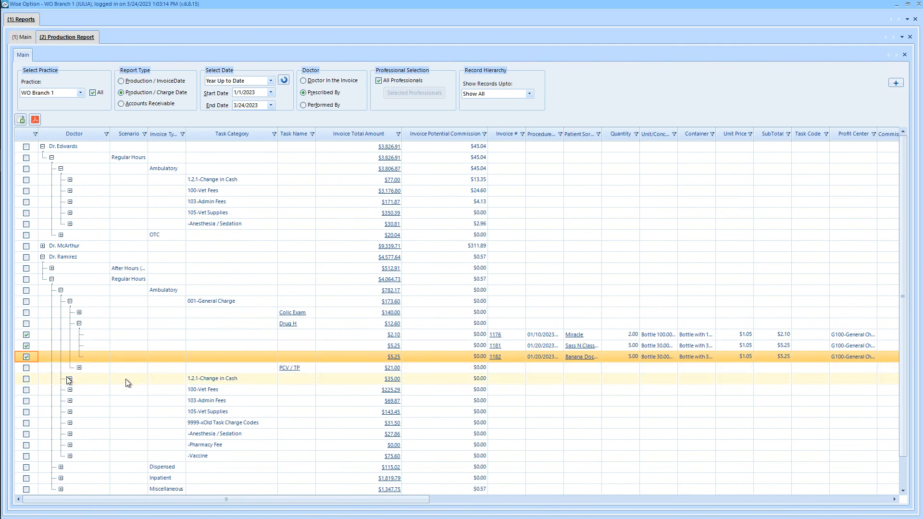
pyautogui.click(26, 368)
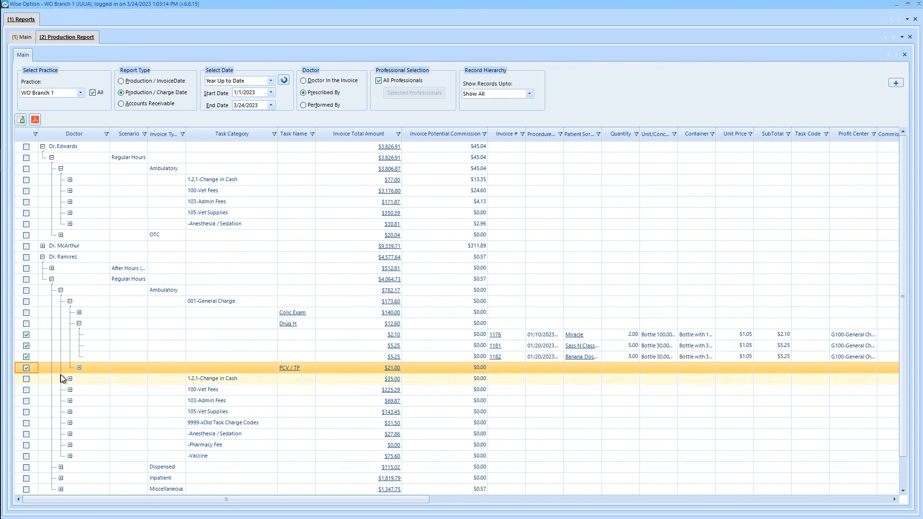
# Change the prescribing doctor of all marked records to the first listed doctor and refresh the report.
pyautogui.rightClick(27, 368)
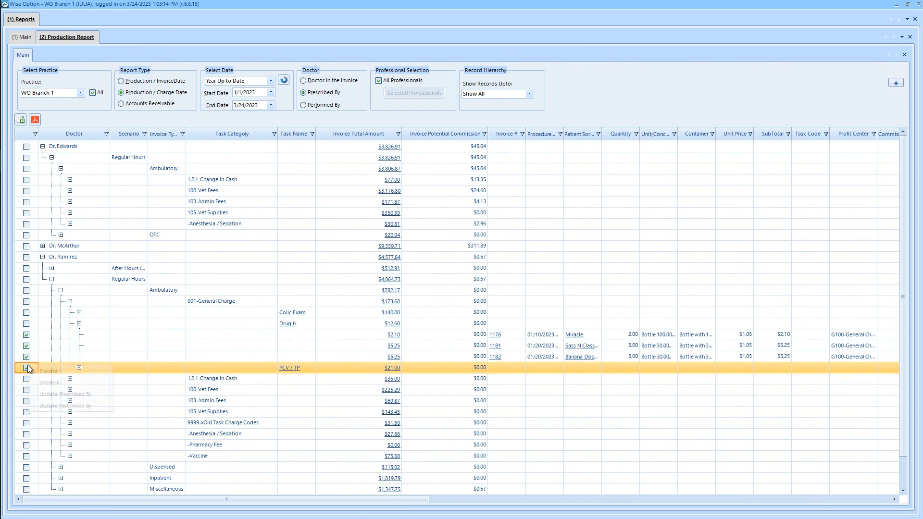
pyautogui.click(76, 394)
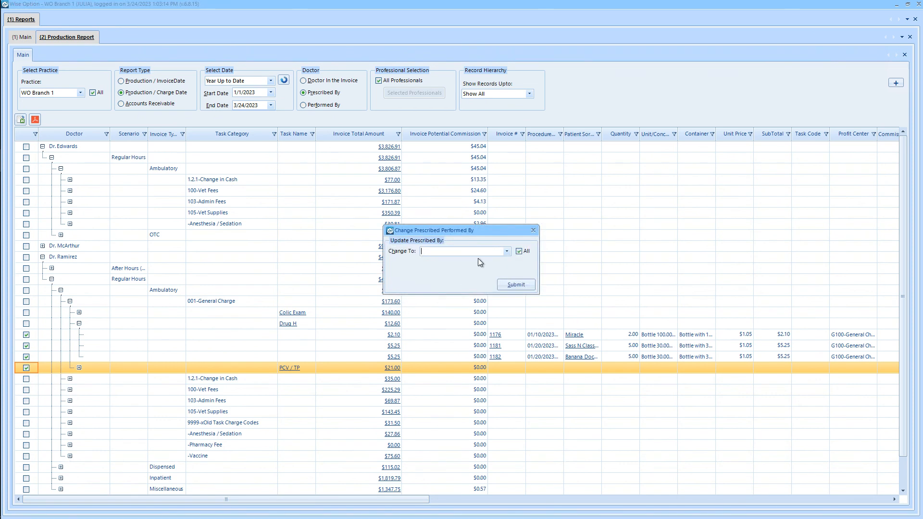
pyautogui.click(507, 251)
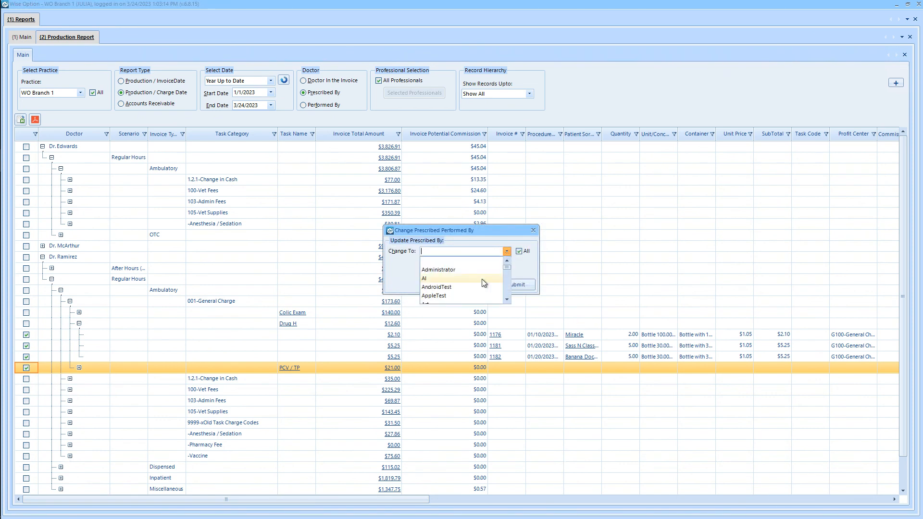
pyautogui.write('Dr.')
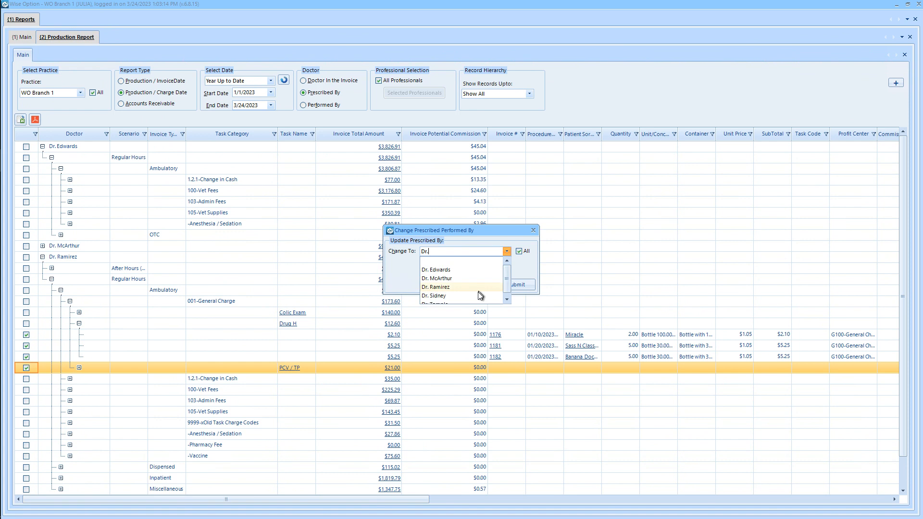
pyautogui.click(454, 270)
pyautogui.click(515, 285)
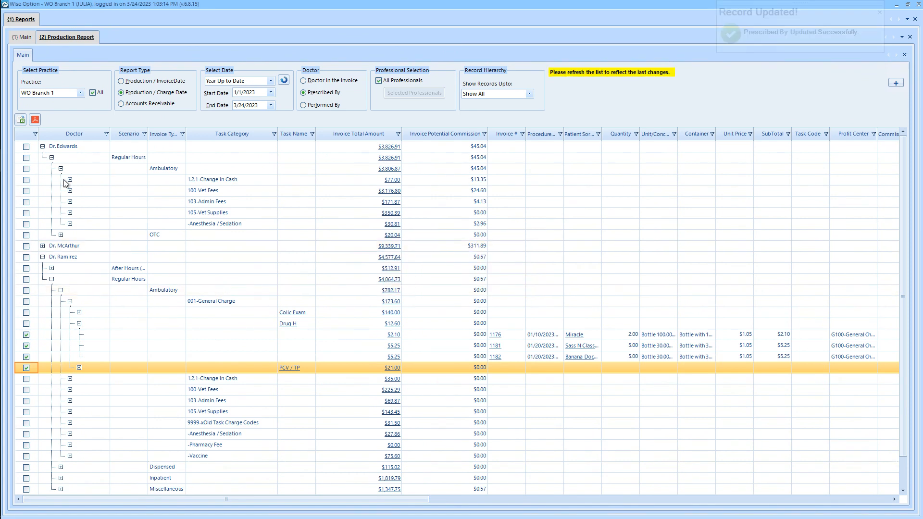
pyautogui.click(283, 81)
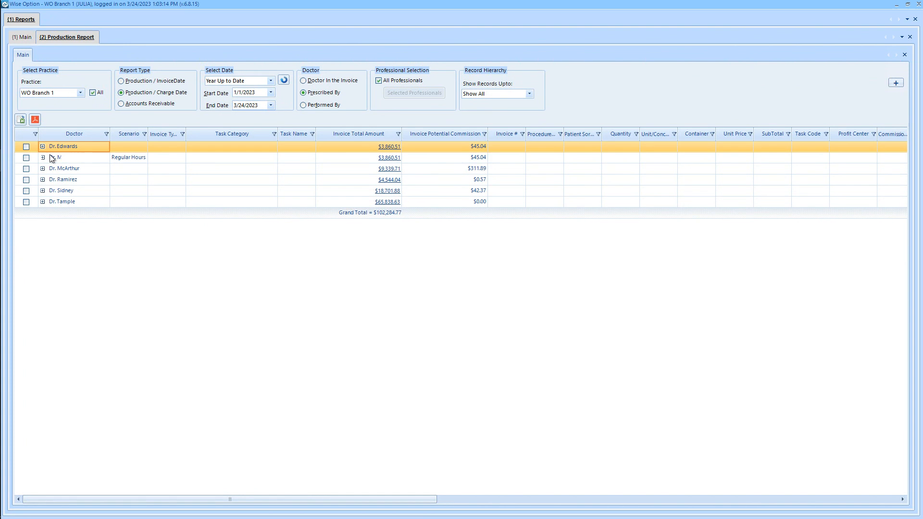
# Expand the first listed doctor's Regular Hours, Ambulatory, 001-General Charge branch down to the individual Drug H and PCV / TP charges.
pyautogui.click(51, 158)
pyautogui.click(61, 169)
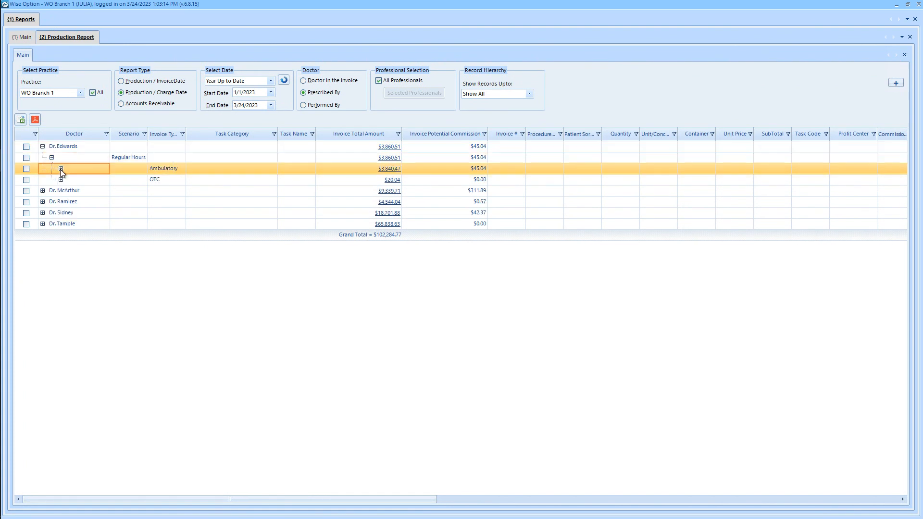
pyautogui.click(69, 179)
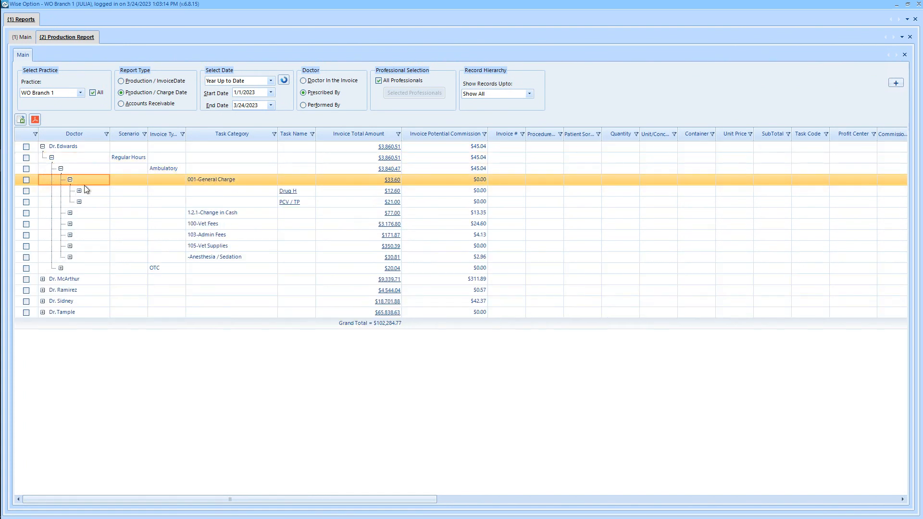
pyautogui.click(79, 191)
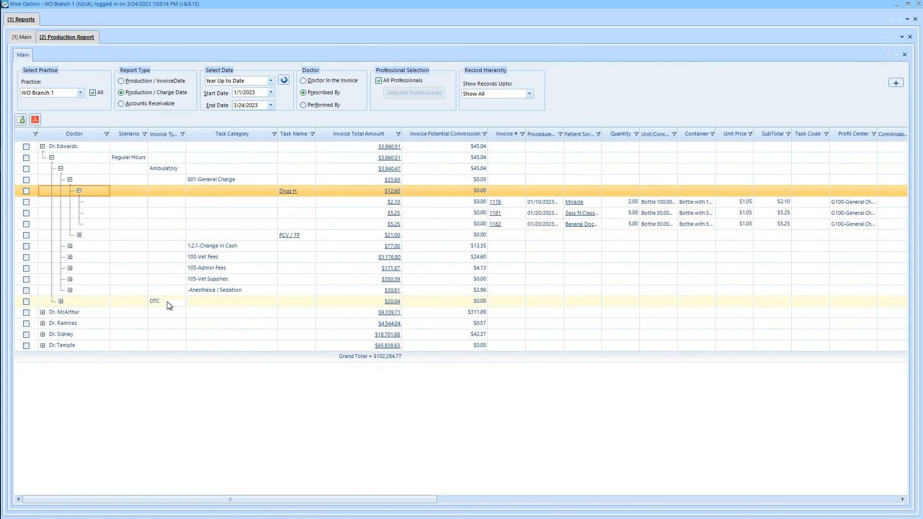
pyautogui.click(79, 235)
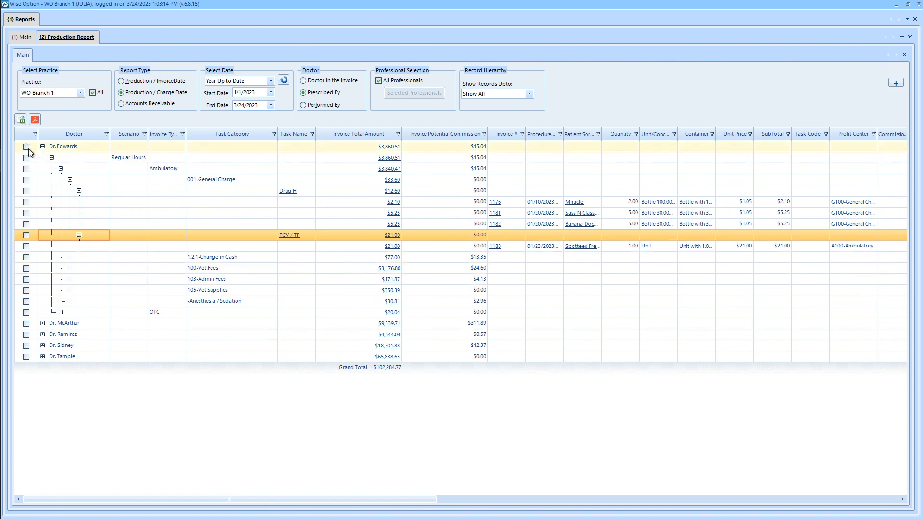
# Mark the Drug H, 100-Vet Fees and 105-Vet Supplies groups under the first listed doctor, and expand 103-Admin Fees.
pyautogui.click(42, 146)
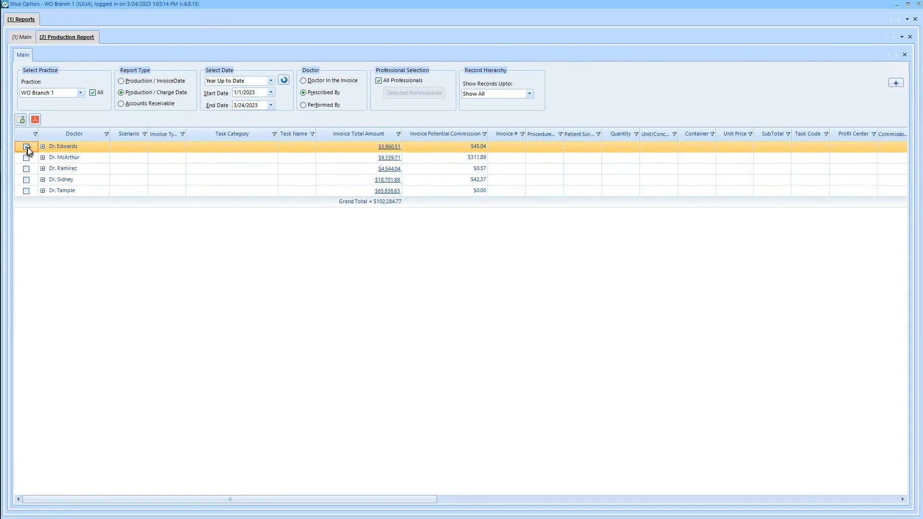
pyautogui.click(42, 146)
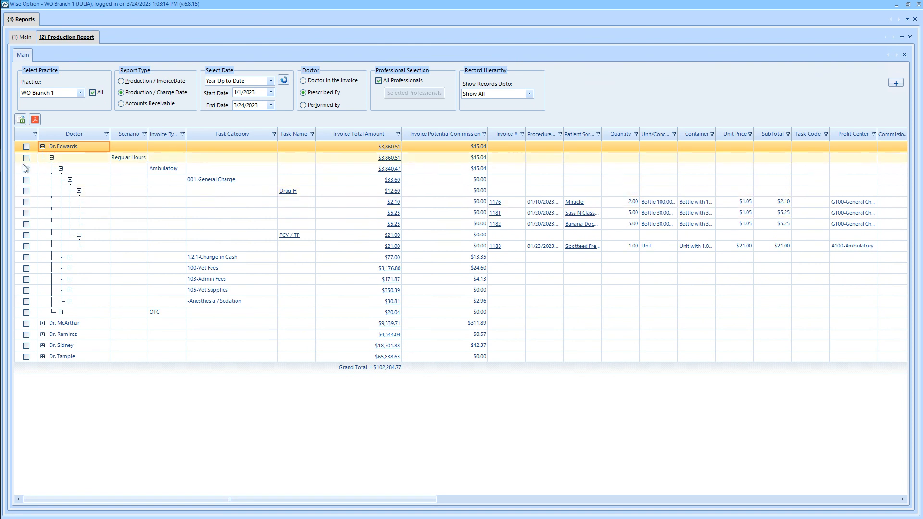
pyautogui.click(27, 191)
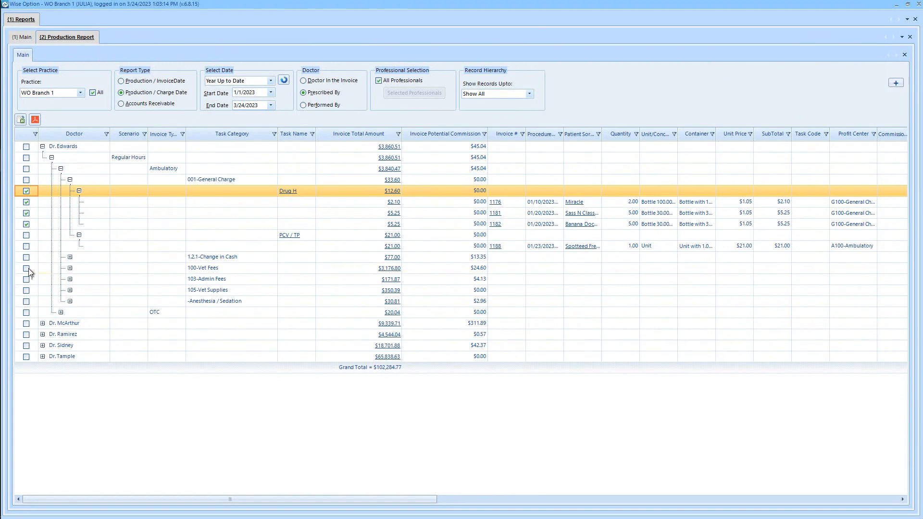
pyautogui.click(26, 268)
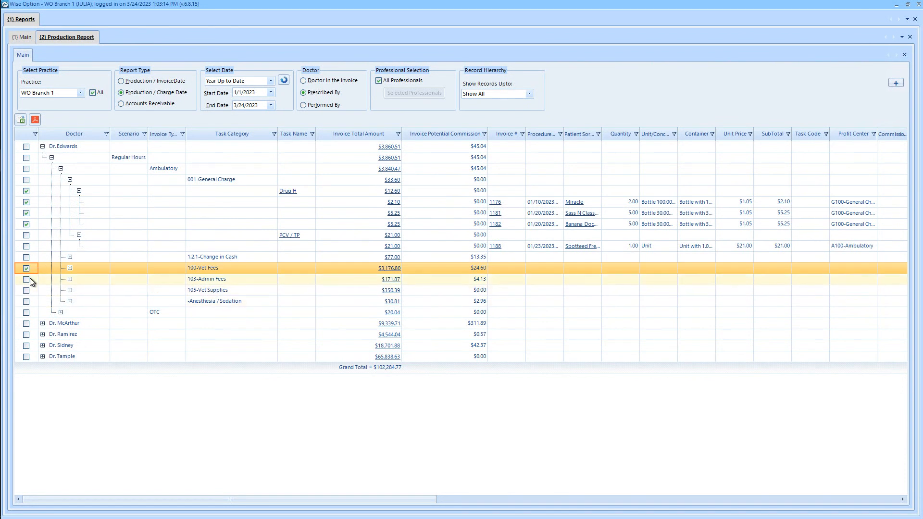
pyautogui.click(70, 279)
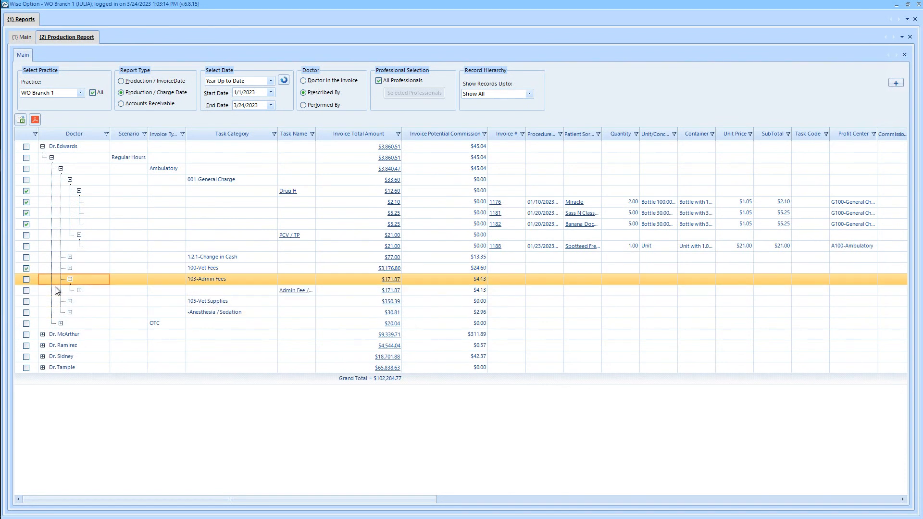
pyautogui.click(27, 302)
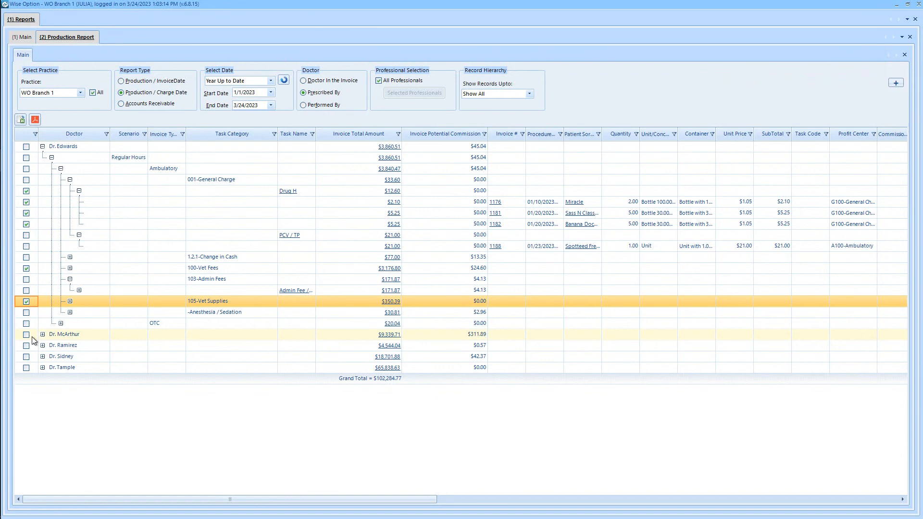
# Collapse and re-expand the first listed doctor's records, and view the update options available for the second marked Drug H charge.
pyautogui.click(43, 146)
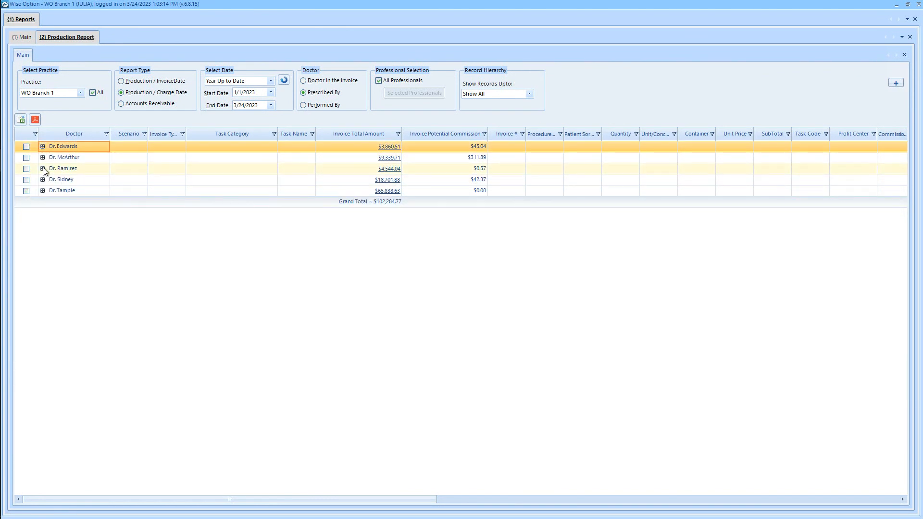
pyautogui.click(42, 146)
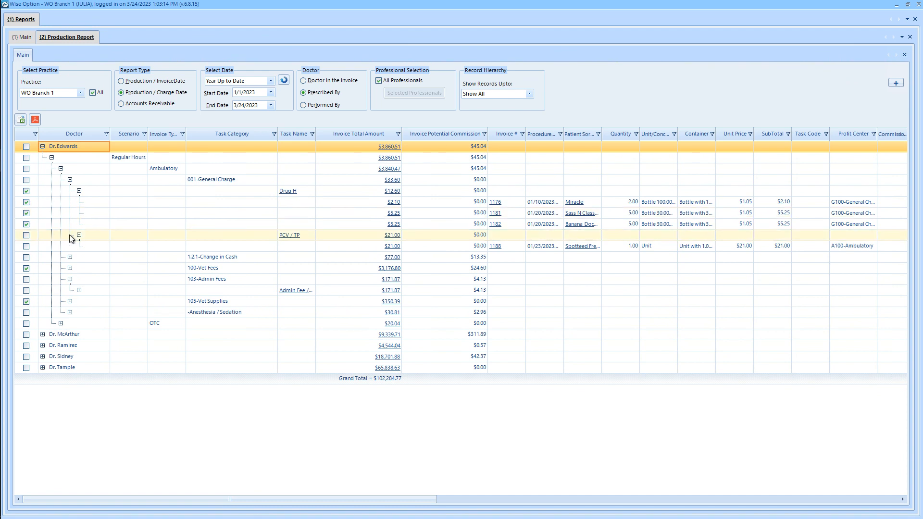
pyautogui.rightClick(27, 213)
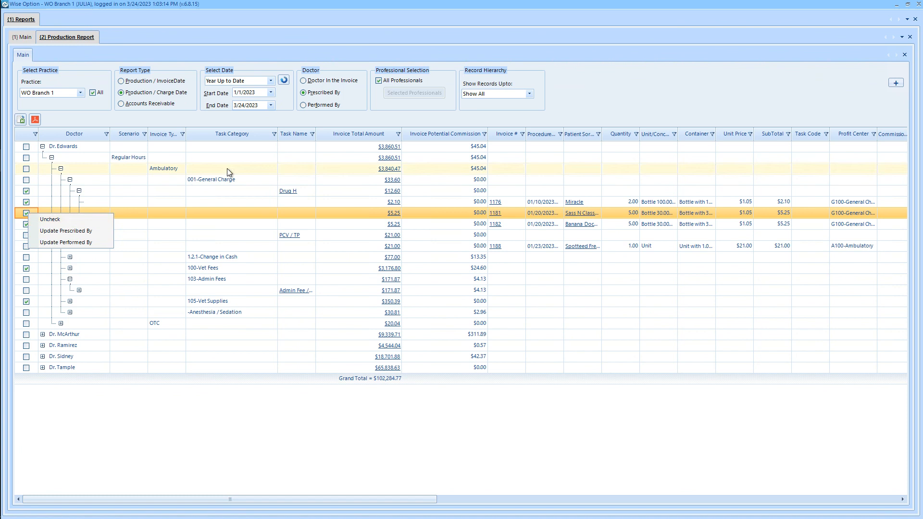
pyautogui.click(386, 119)
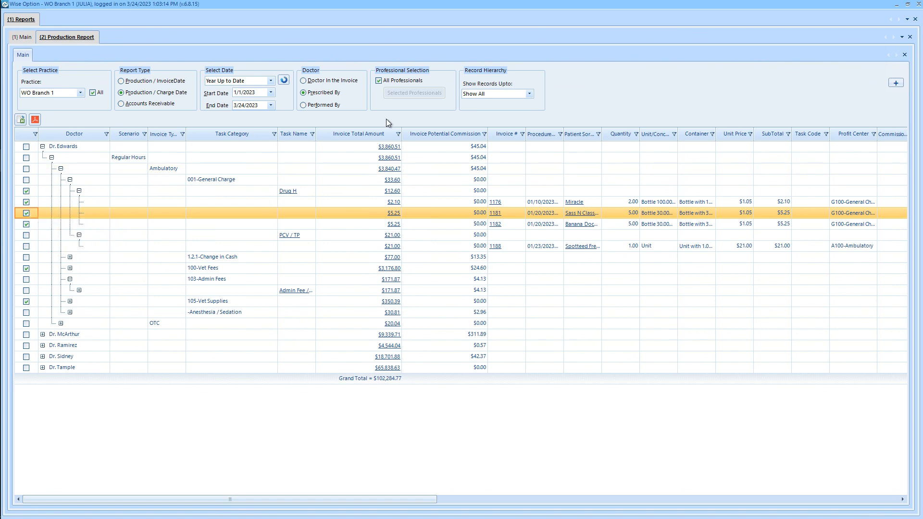